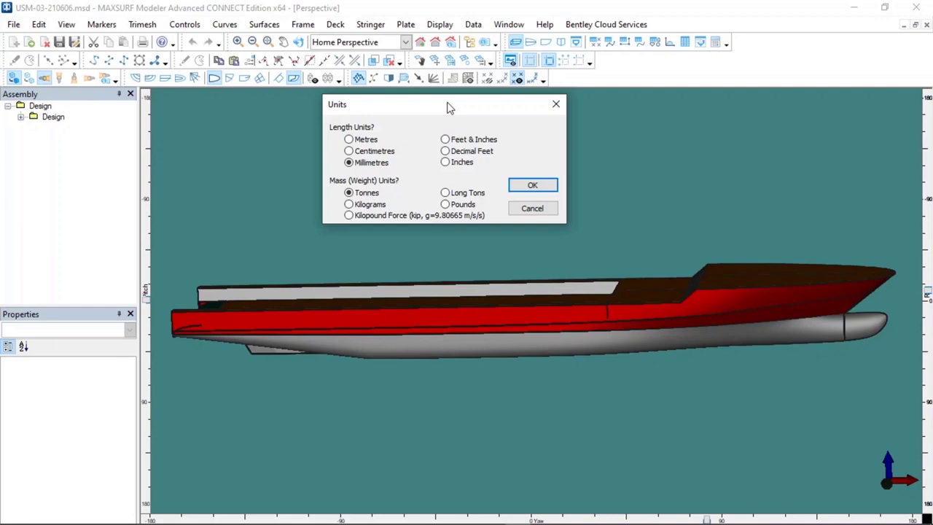
Accept millimetres as the length unit and tonnes as the mass unit
left_click_drag(449, 107, 503, 131)
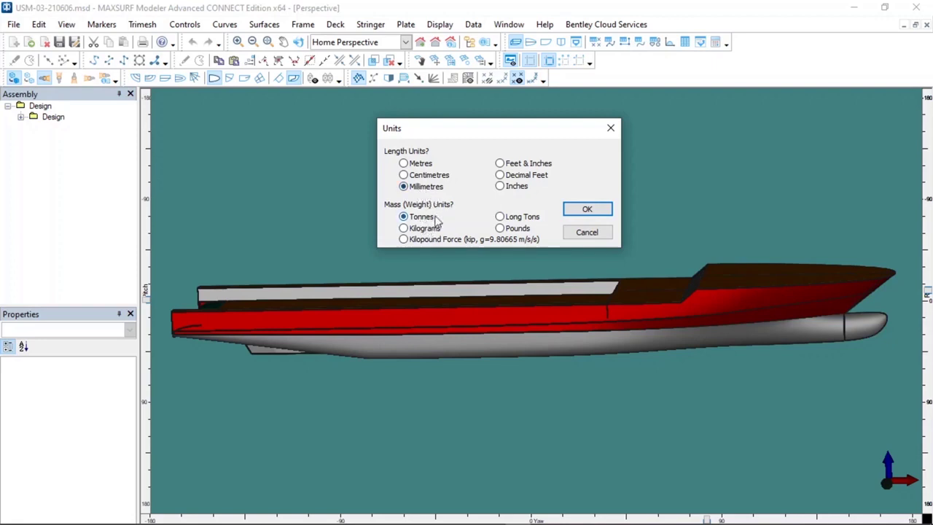
left_click(572, 209)
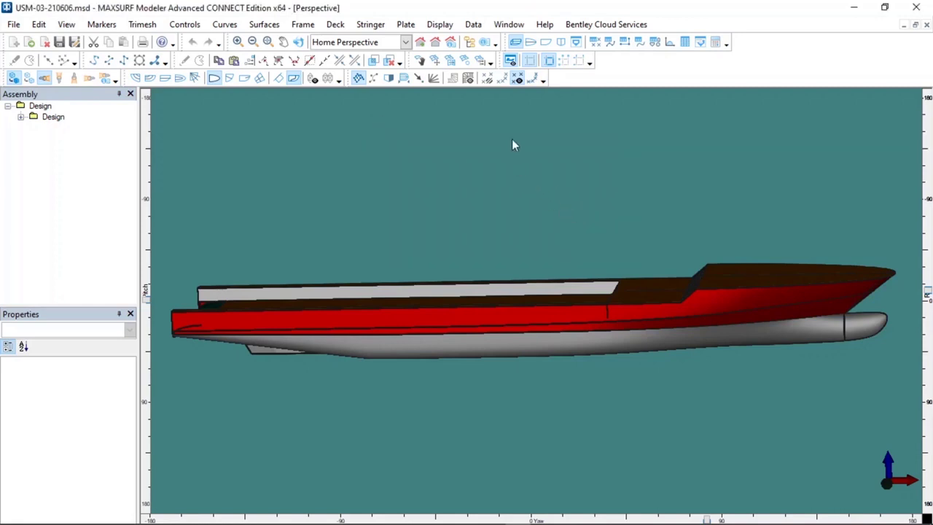
In the hydrostatic coefficient parameters, set the length for coefficients to Maximum Length and the beam to Maximum Beam
left_click(474, 25)
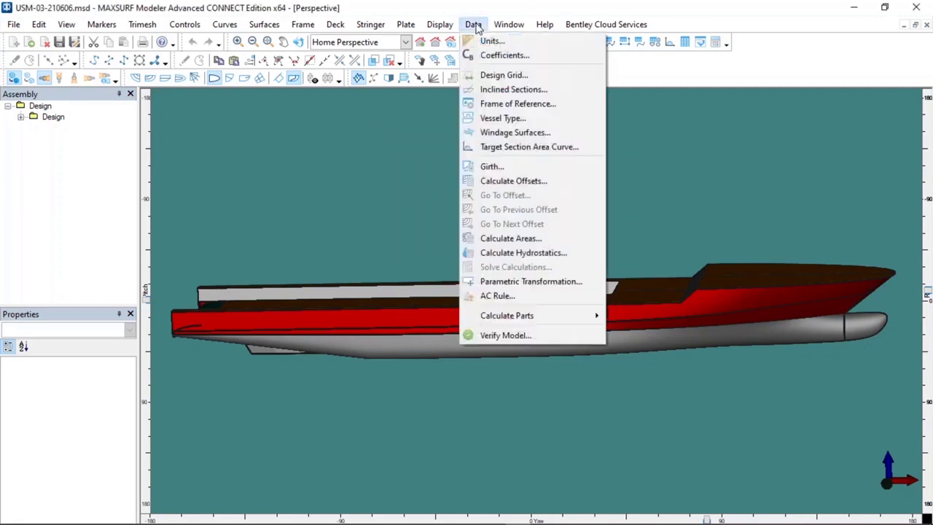
left_click(494, 59)
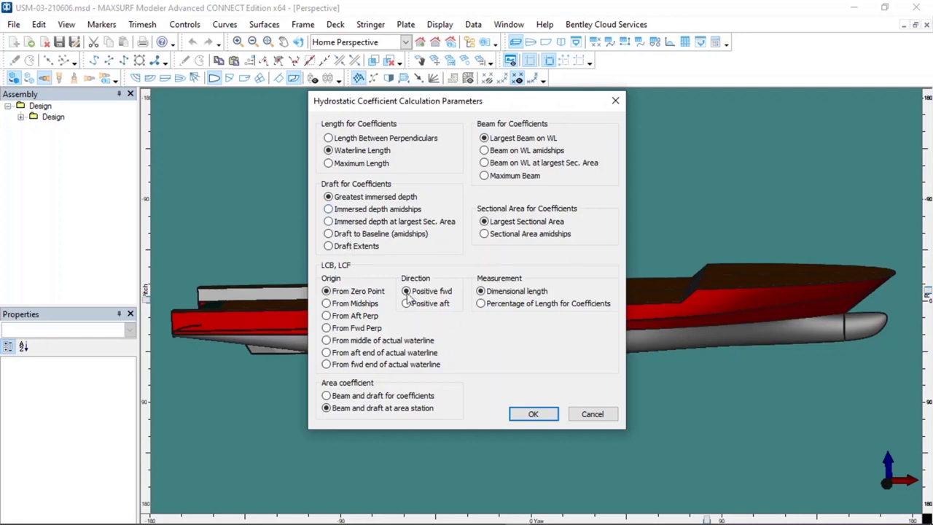
left_click(347, 140)
left_click(330, 151)
left_click(333, 167)
left_click(483, 139)
left_click(485, 151)
left_click(485, 162)
left_click(485, 176)
Set the draft for coefficients to Draft Extents
left_click(329, 198)
left_click(328, 197)
left_click(329, 210)
left_click(329, 222)
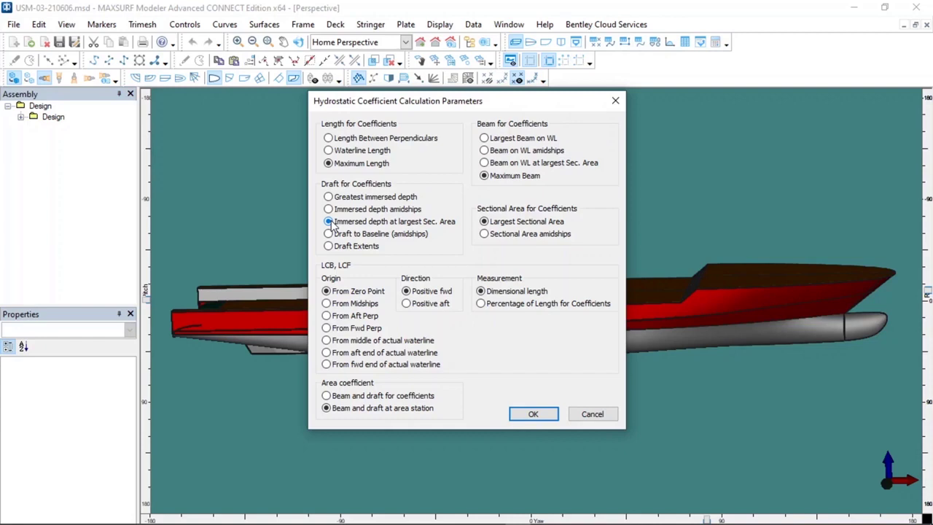
left_click(328, 234)
left_click_drag(503, 108, 770, 101)
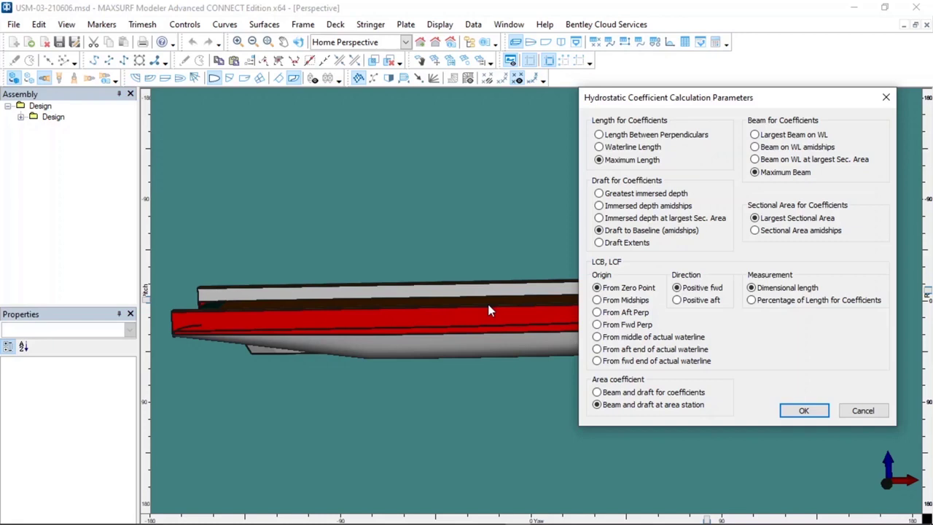
left_click(599, 243)
Use beam and draft at area station for the area coefficient, choose Maximum Beam and Greatest immersed depth, and accept the coefficient parameters
left_click(753, 302)
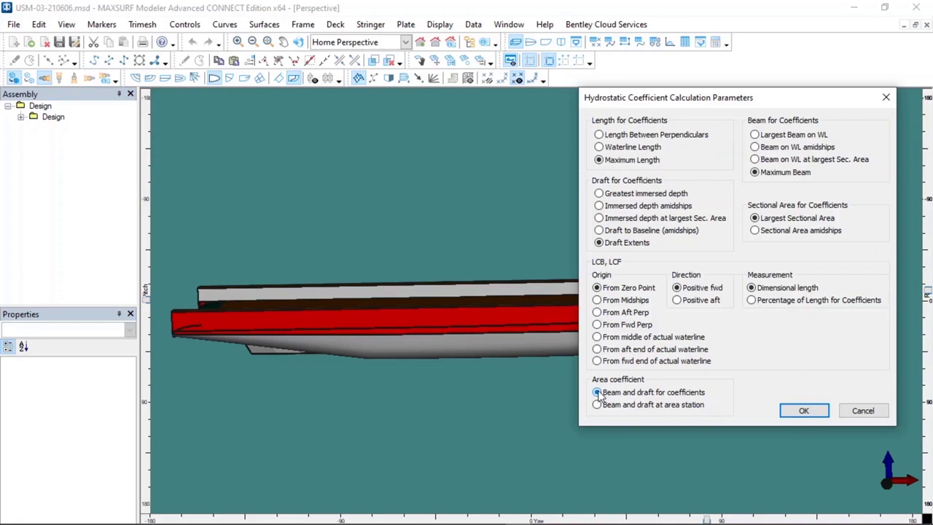
left_click(597, 405)
left_click(754, 171)
left_click(629, 197)
left_click(805, 411)
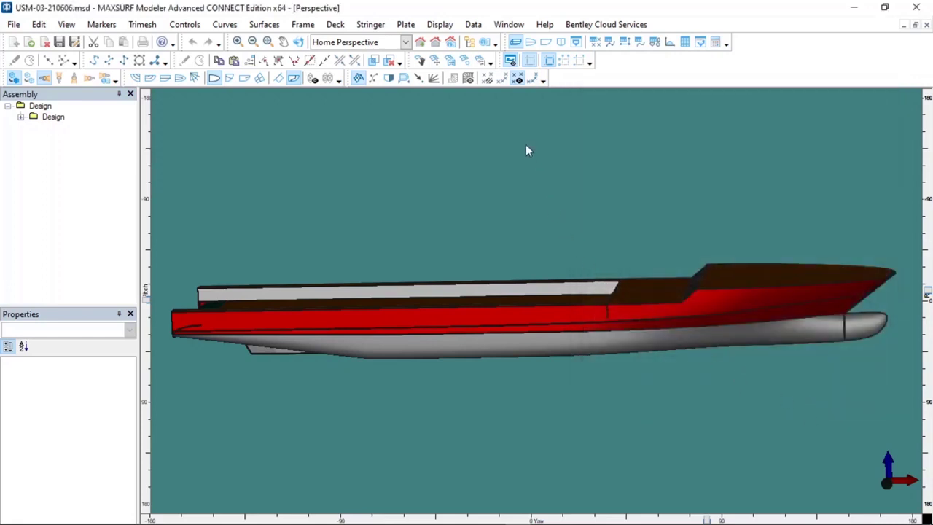
In the Frame of Reference and Zero point settings, set the longitudinal datum to Aft Perp
left_click(473, 24)
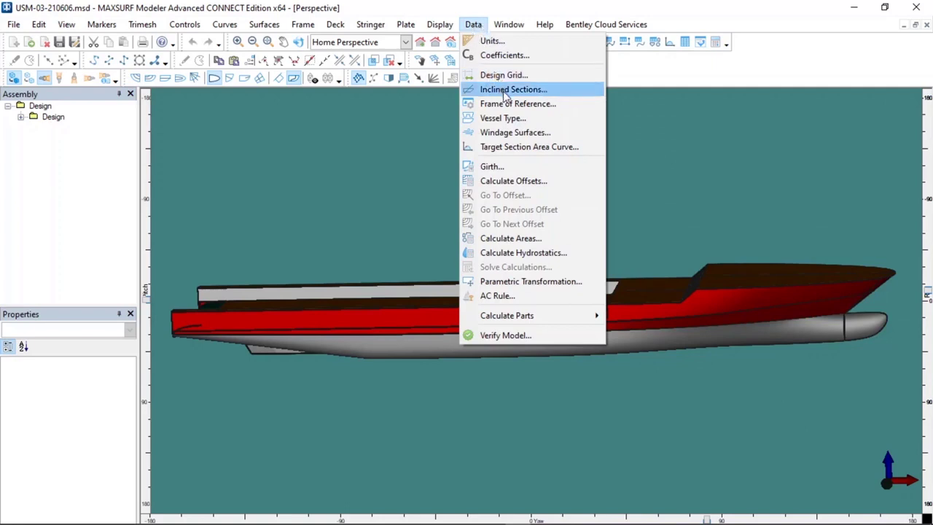
left_click(575, 108)
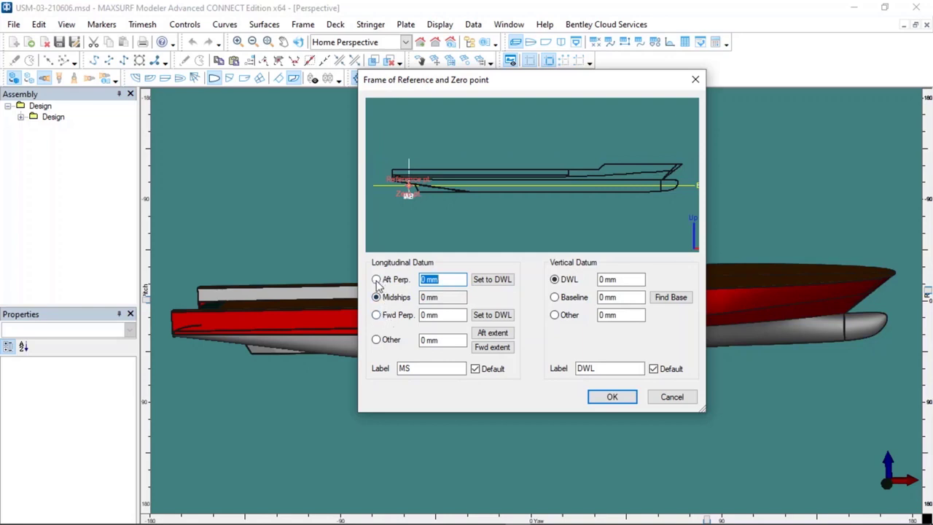
left_click(377, 317)
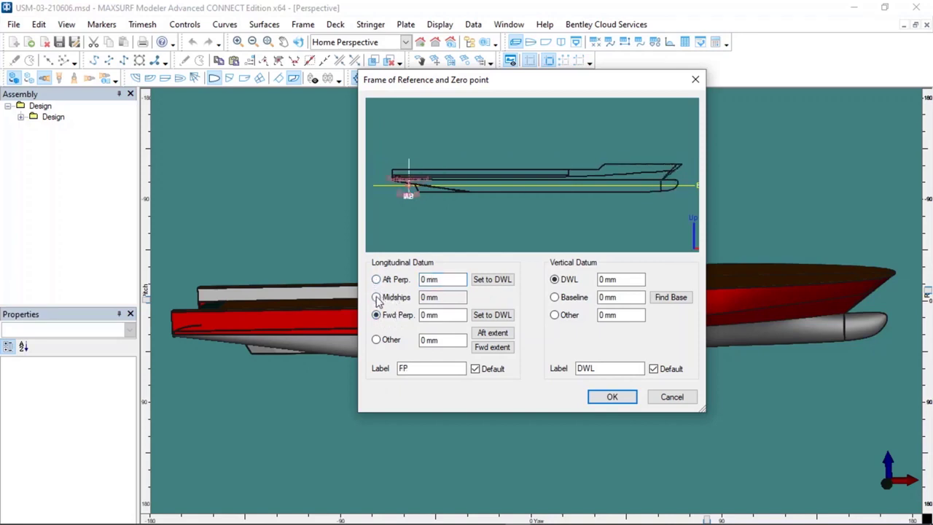
left_click(377, 299)
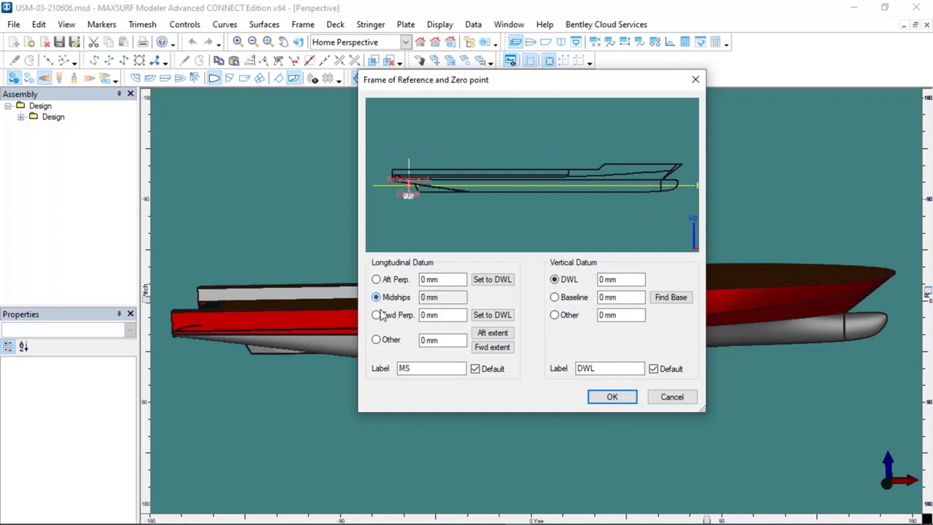
left_click_drag(423, 370, 400, 368)
left_click(427, 368)
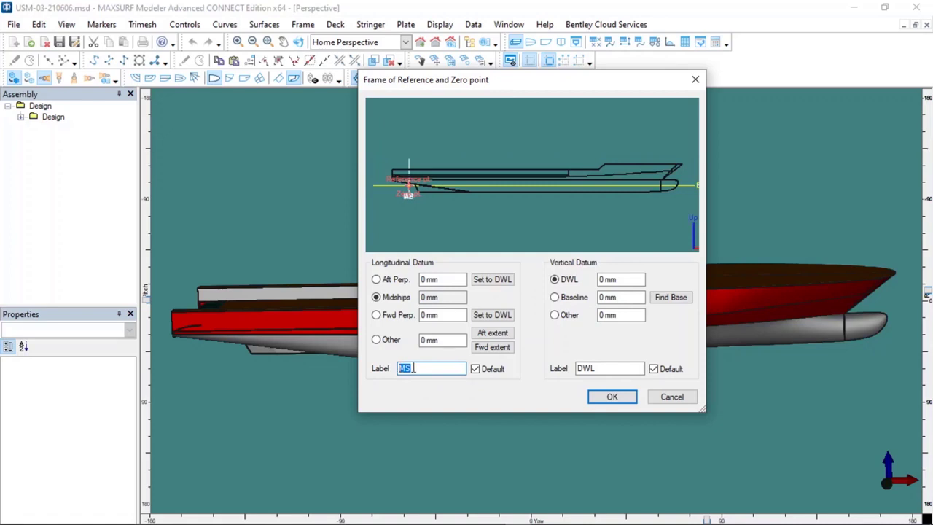
left_click(431, 368)
left_click_drag(408, 368, 388, 370)
left_click(376, 280)
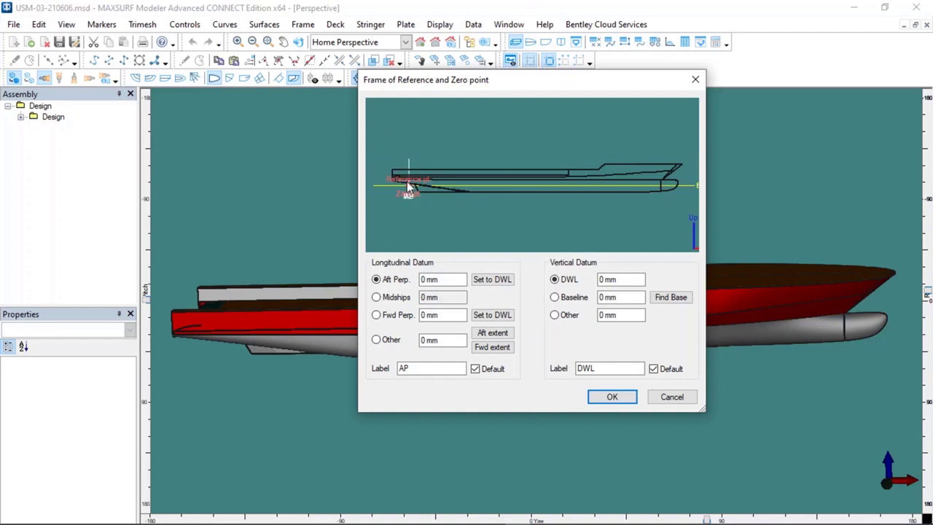
Set the vertical datum to Baseline, find the base of the hull automatically, and accept the frame of reference
left_click(558, 298)
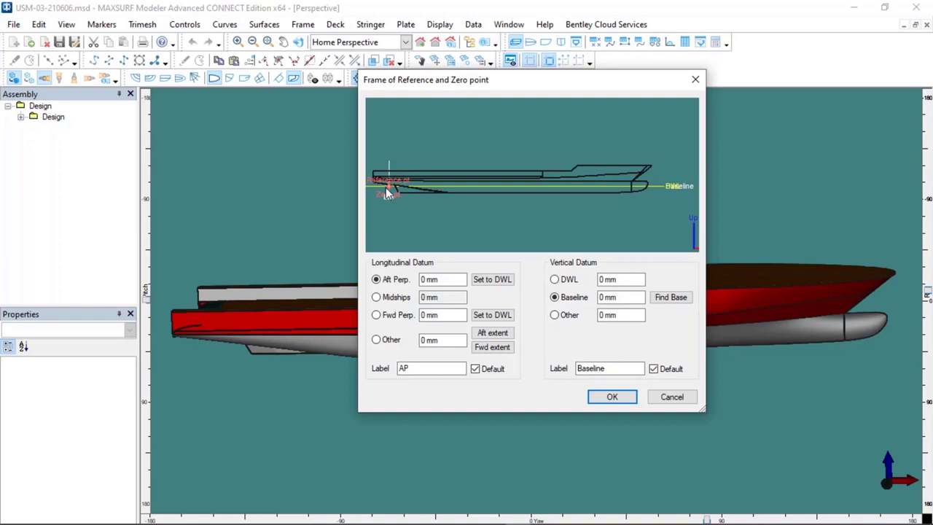
left_click(676, 302)
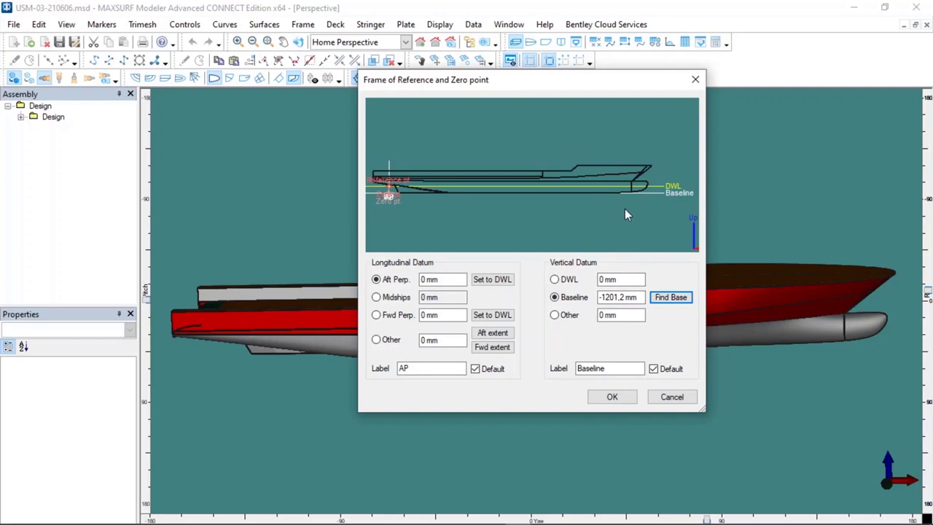
left_click(611, 397)
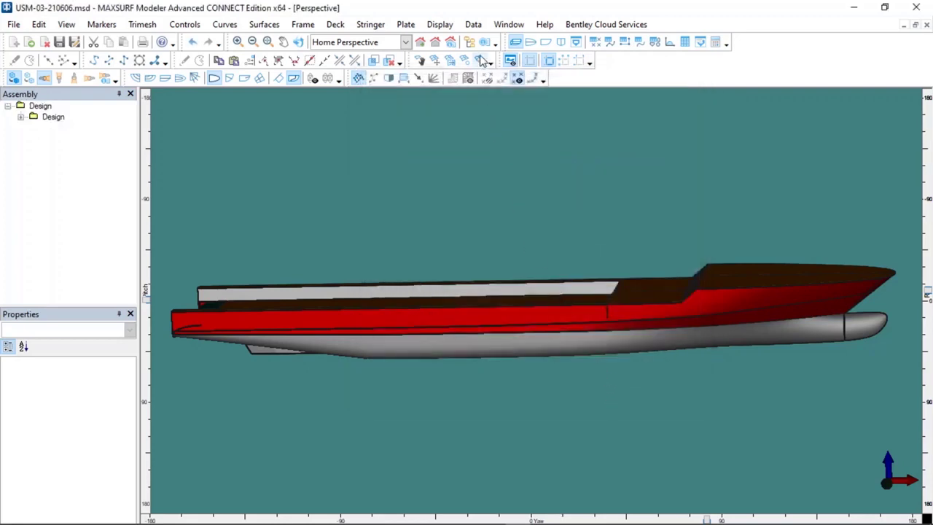
Reopen the Frame of Reference settings and set the DWL height to 1200 mm
left_click(473, 24)
left_click(504, 107)
double_click(610, 298)
left_click_drag(610, 298, 598, 297)
scroll(625, 202, "down", 1)
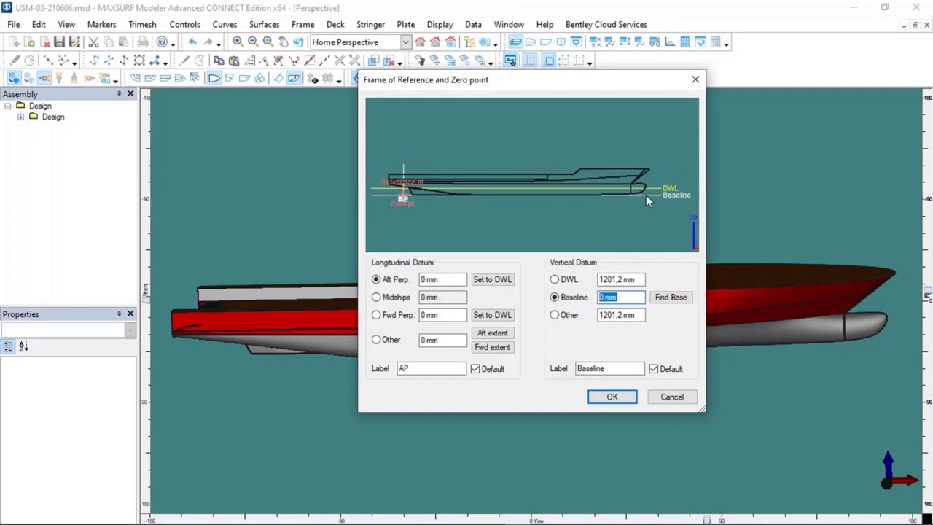
left_click(625, 296)
left_click_drag(628, 282, 577, 282)
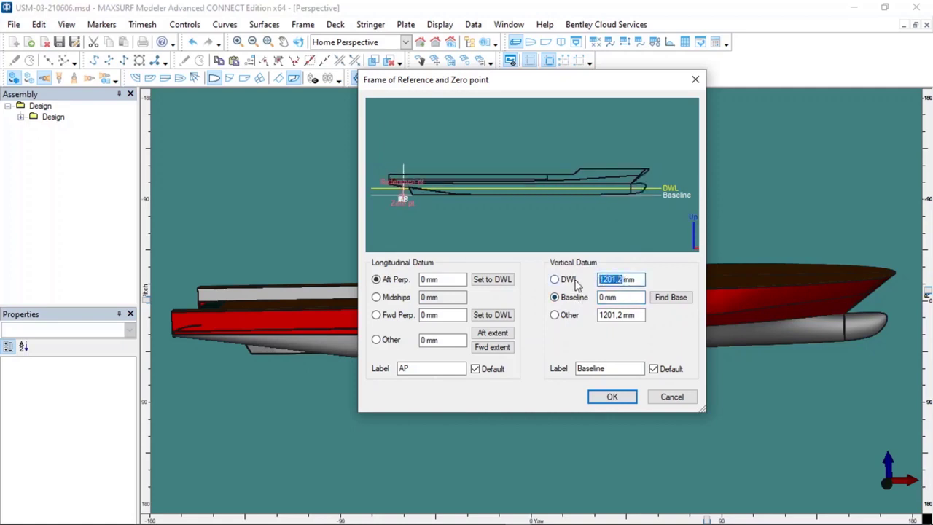
type("1200")
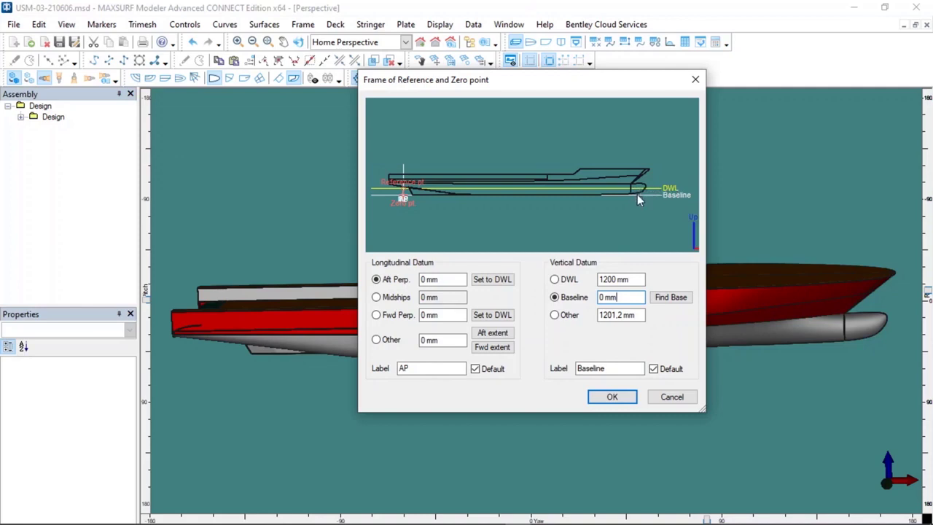
Set the Other vertical datum value to 0 mm
left_click(617, 279)
left_click_drag(621, 315, 598, 319)
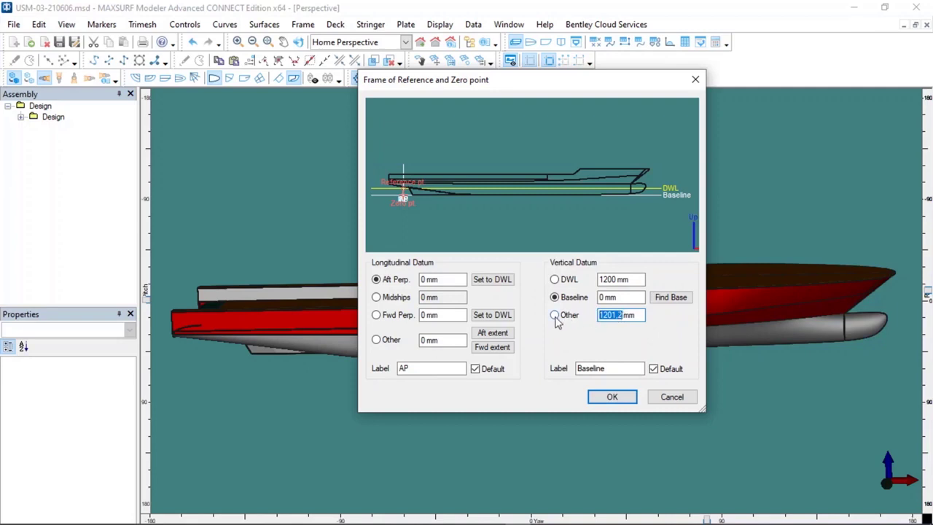
left_click(620, 296)
left_click(616, 280)
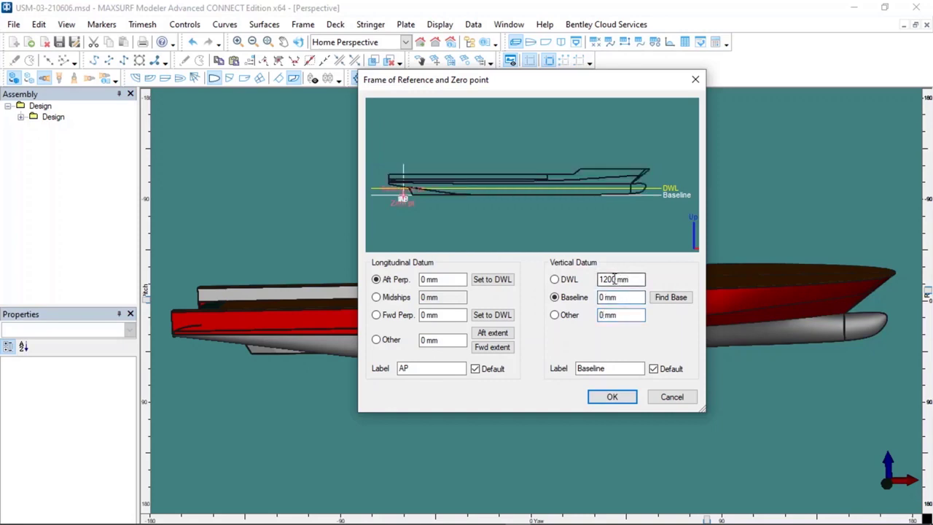
left_click_drag(621, 297, 599, 281)
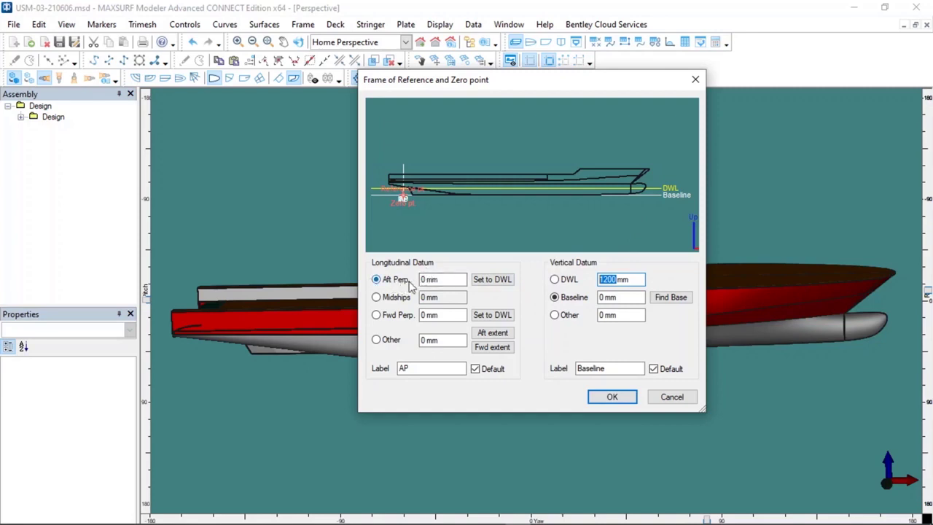
Place the aft and forward perpendiculars at the ends of the design waterline and accept the frame of reference
left_click(500, 282)
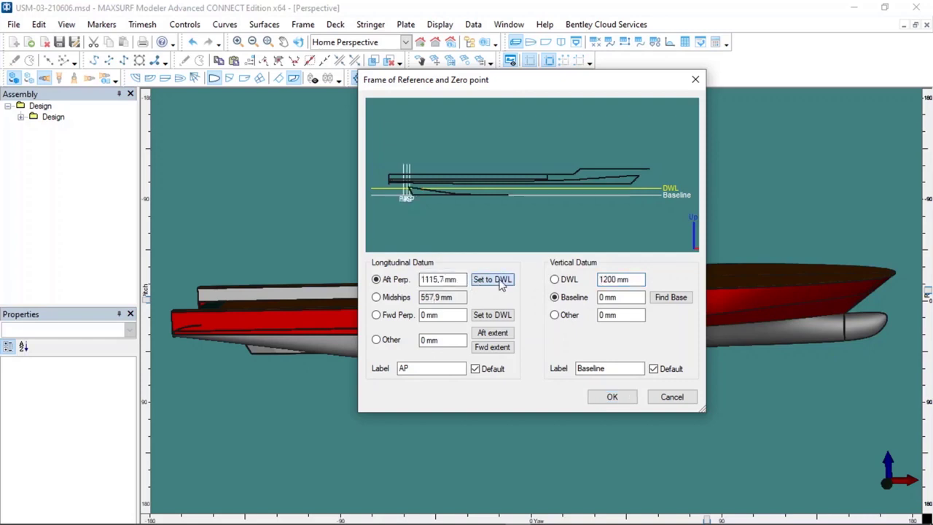
scroll(432, 188, "up", 3)
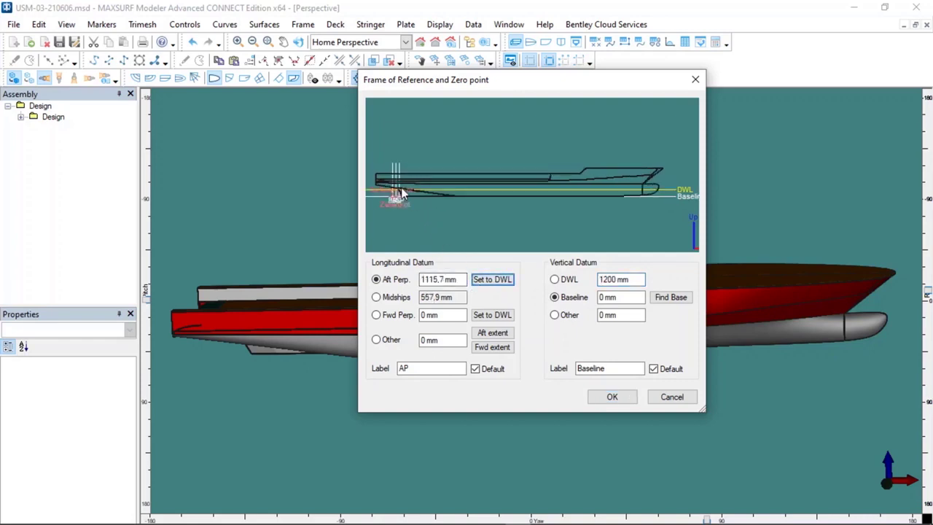
scroll(432, 188, "down", 1)
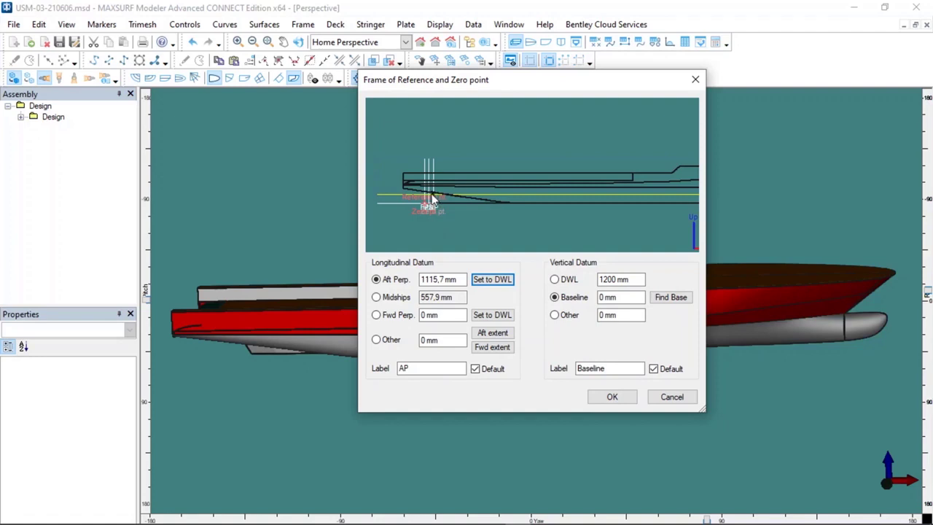
left_click(494, 316)
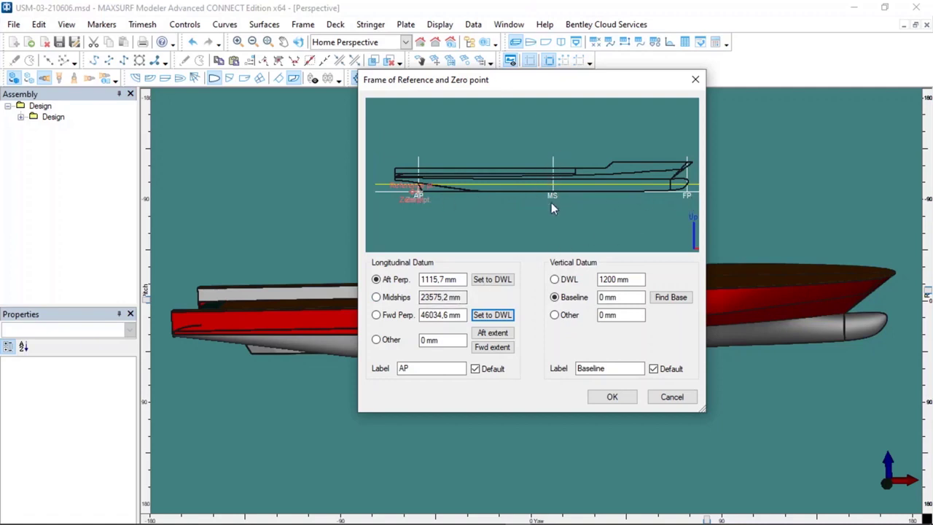
left_click(614, 398)
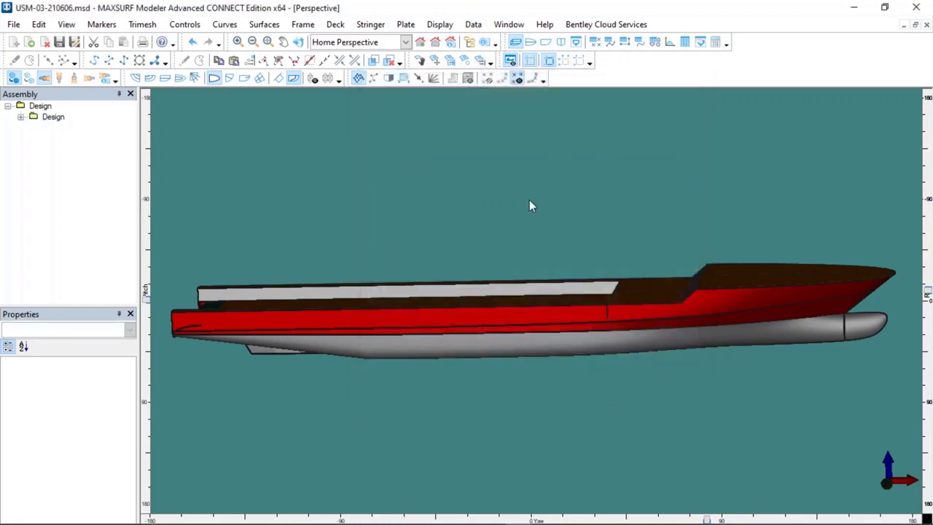
Reopen the Frame of Reference settings and set the Other longitudinal datum value to 0 mm
left_click(473, 24)
left_click(510, 102)
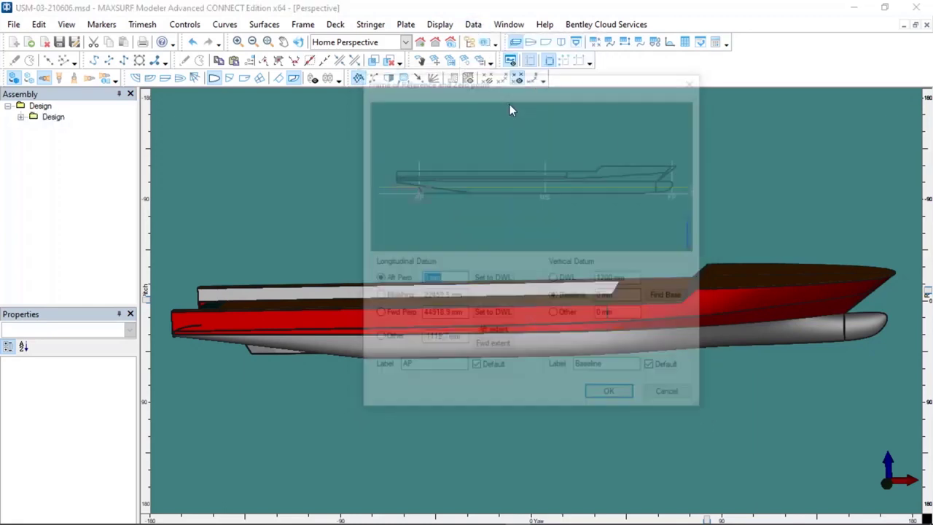
left_click(437, 279)
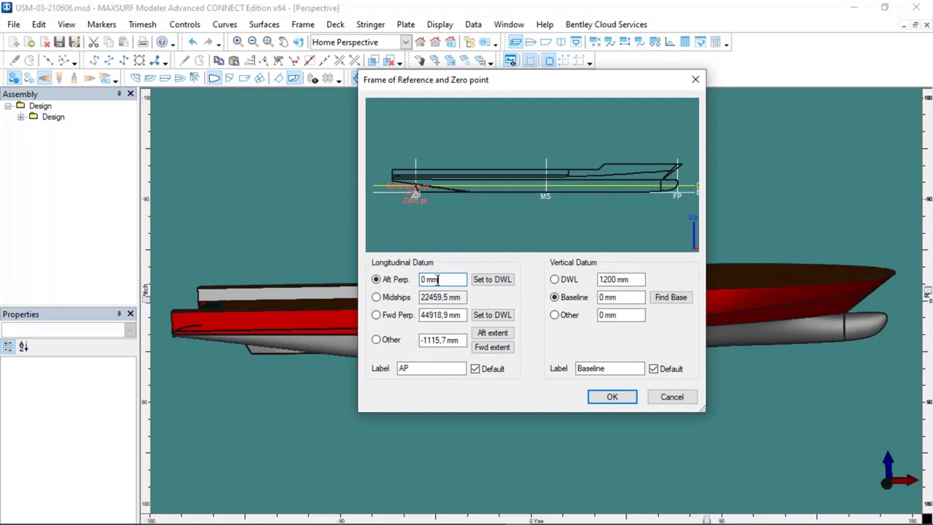
left_click_drag(443, 279, 412, 281)
left_click_drag(464, 315, 417, 315)
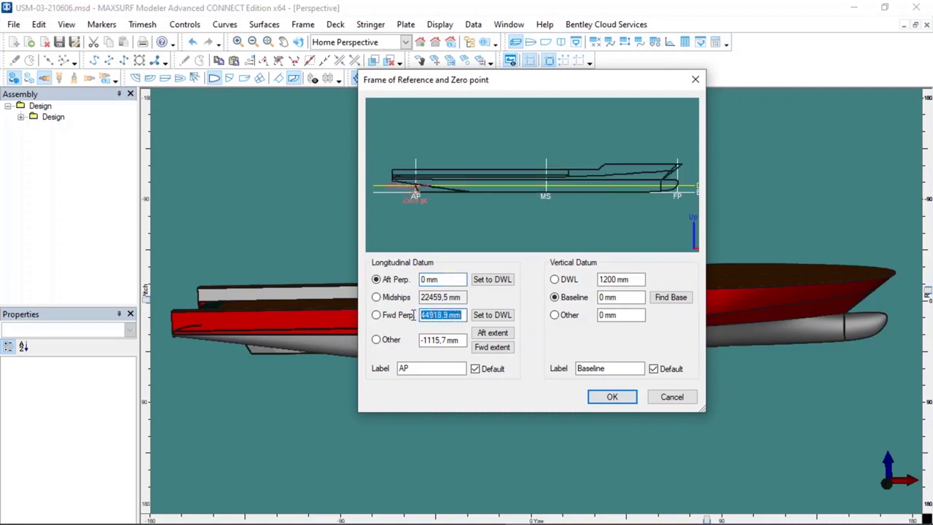
left_click(682, 195)
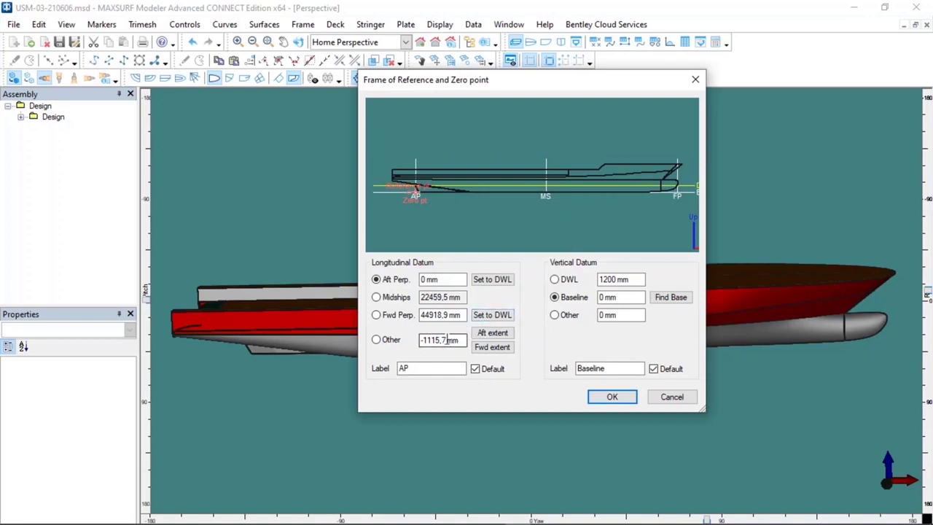
left_click_drag(446, 339, 413, 345)
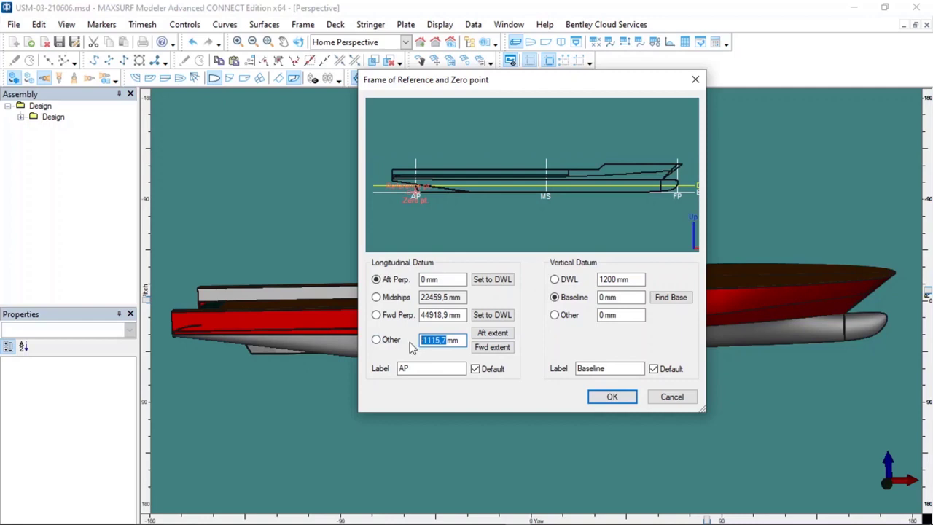
type("0")
Check the longitudinal datum values and both datum labels, and accept the frame of reference
left_click(426, 315)
left_click(444, 315)
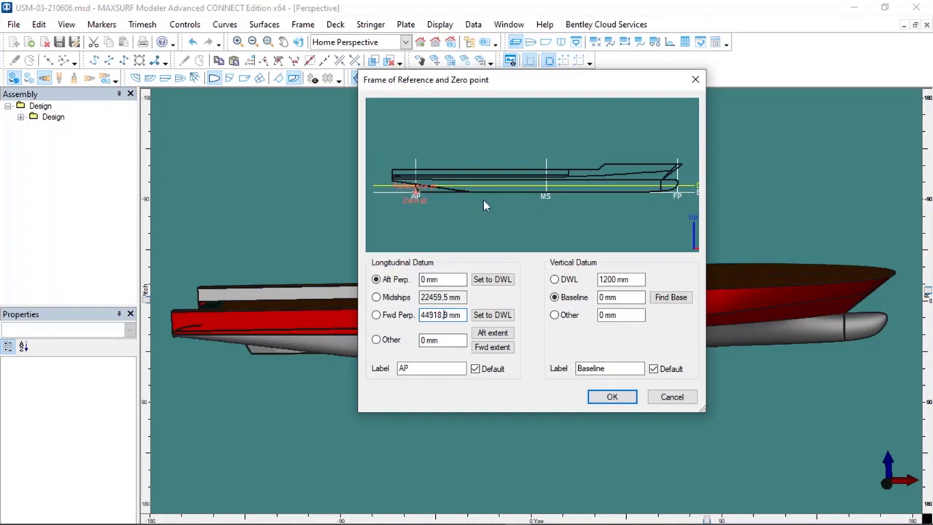
left_click_drag(442, 340, 417, 343)
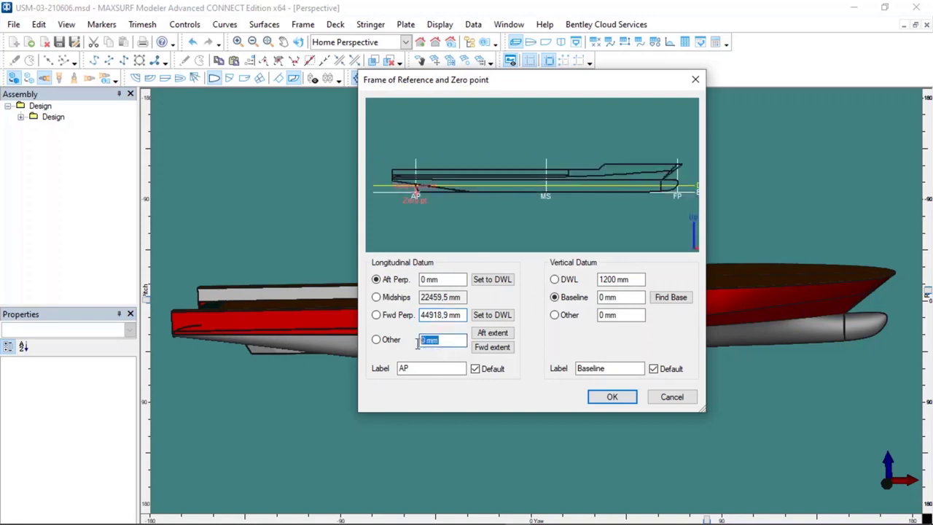
left_click(428, 343)
double_click(417, 368)
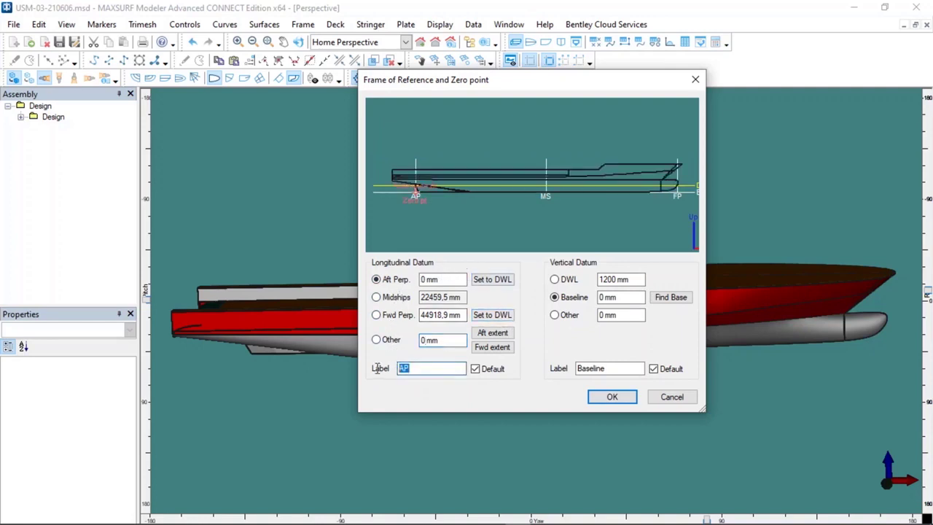
double_click(614, 368)
left_click(611, 369)
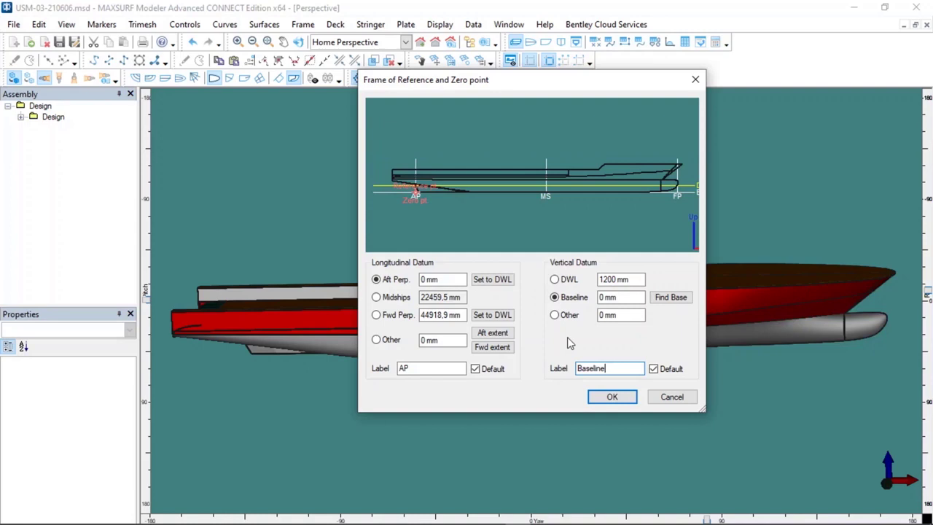
left_click(614, 397)
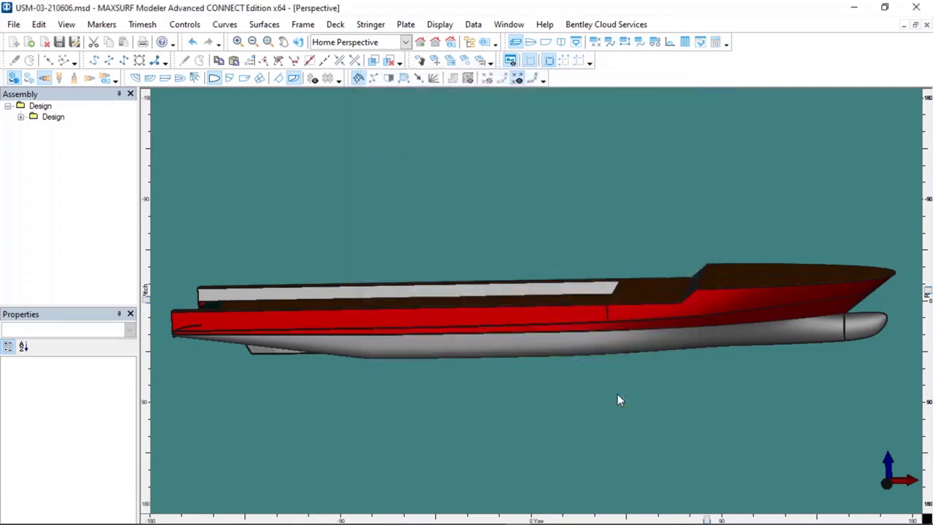